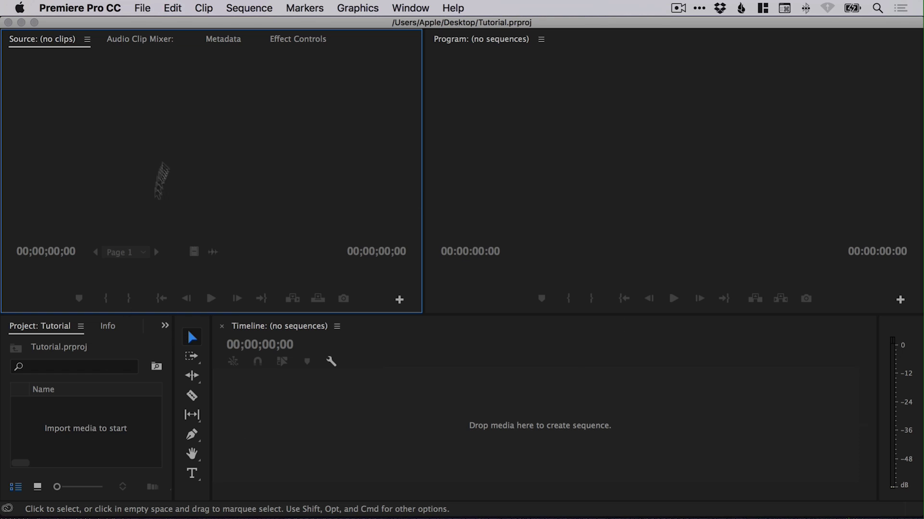
# Step: Import Dishonored.mp4 from the Footage folder into the Tutorial project
pyautogui.doubleClick(79, 420)
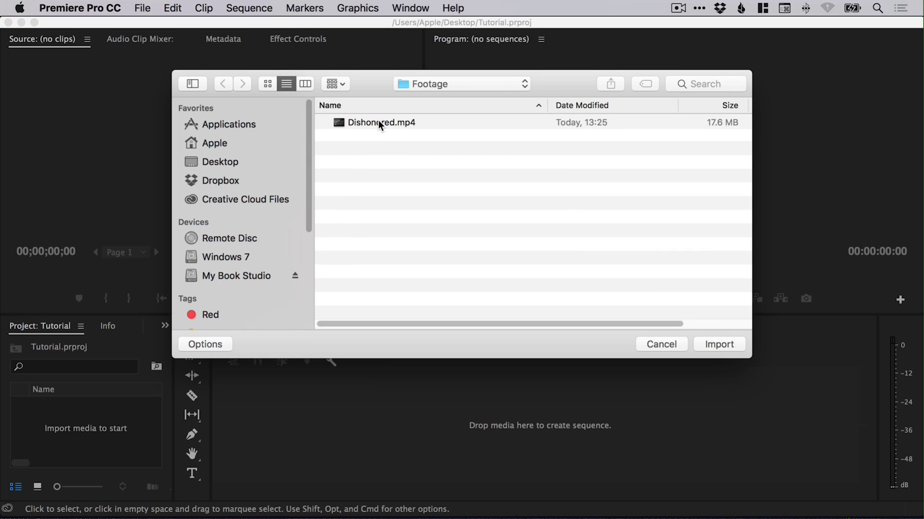
pyautogui.doubleClick(379, 123)
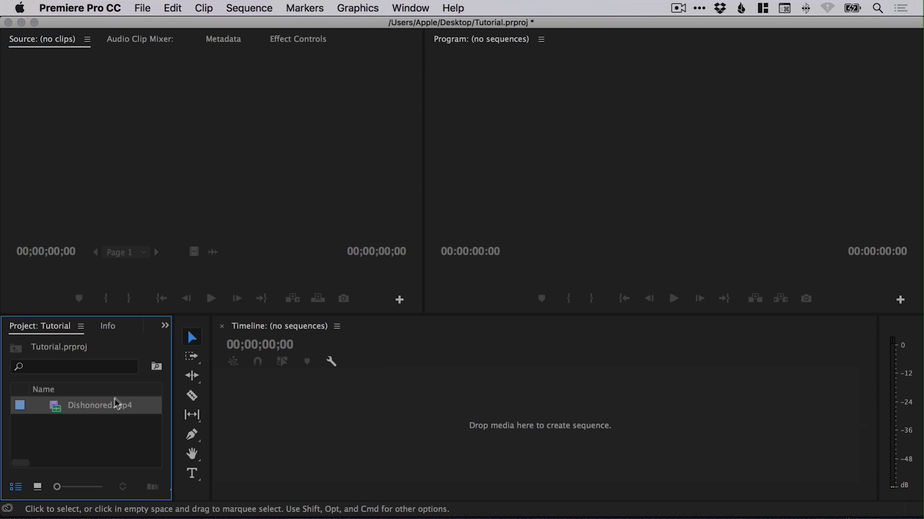
pyautogui.moveTo(86, 409)
# Step: Make a Dishonored sequence from the clip and confirm Sequence Settings of 1920×1080 at 60 fps
pyautogui.moveTo(88, 410); pyautogui.dragTo(501, 399)
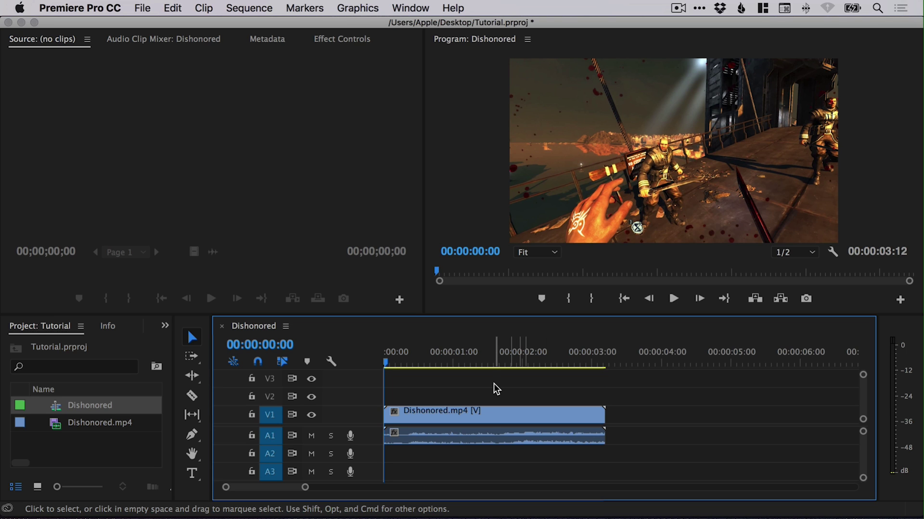
pyautogui.click(279, 8)
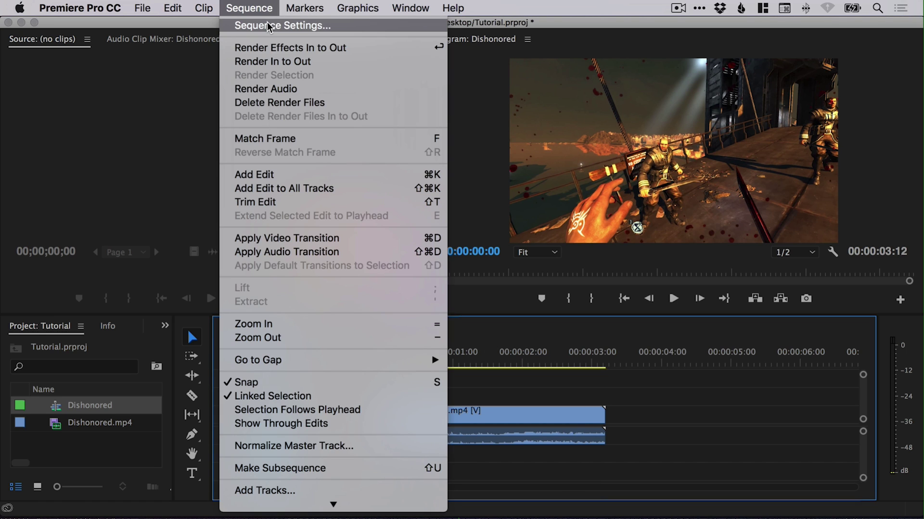
pyautogui.click(286, 24)
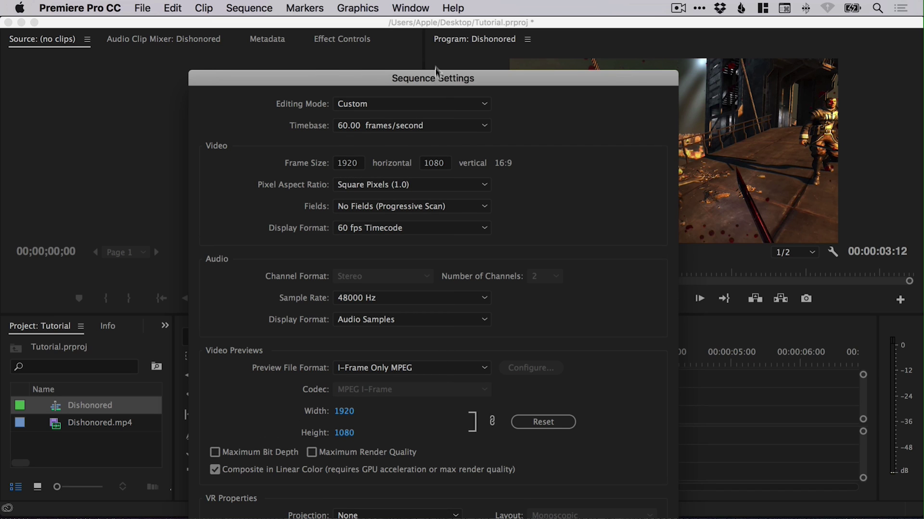
pyautogui.moveTo(435, 72); pyautogui.dragTo(440, 19)
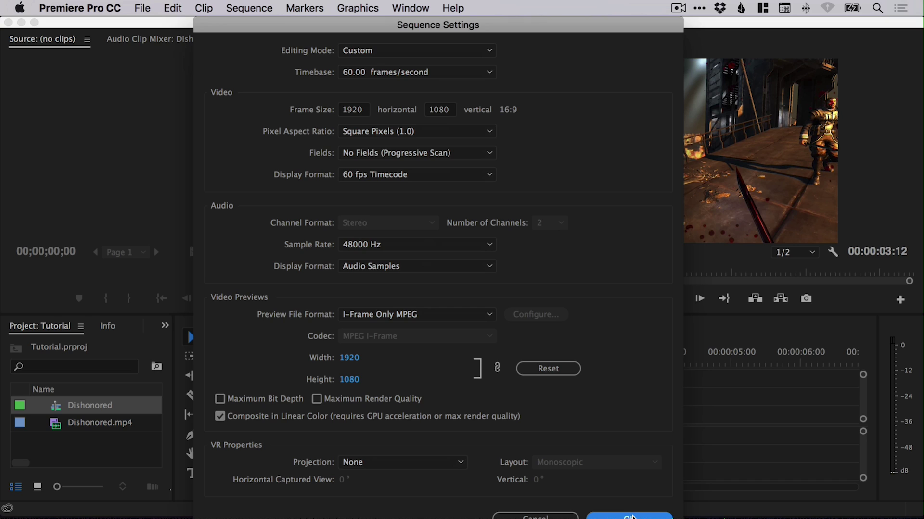
pyautogui.click(630, 517)
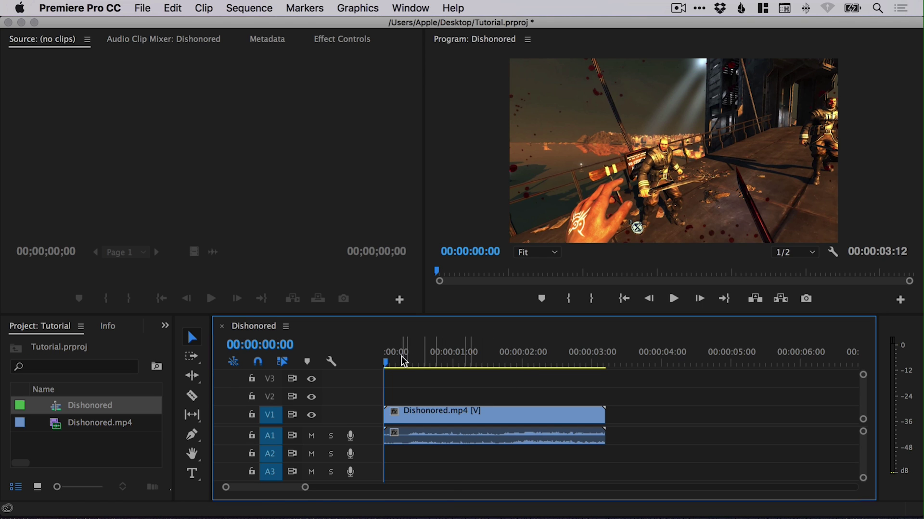
# Step: Play the sequence, zoom the timeline and scrub the playhead to 00:00:02:10
pyautogui.press('space')
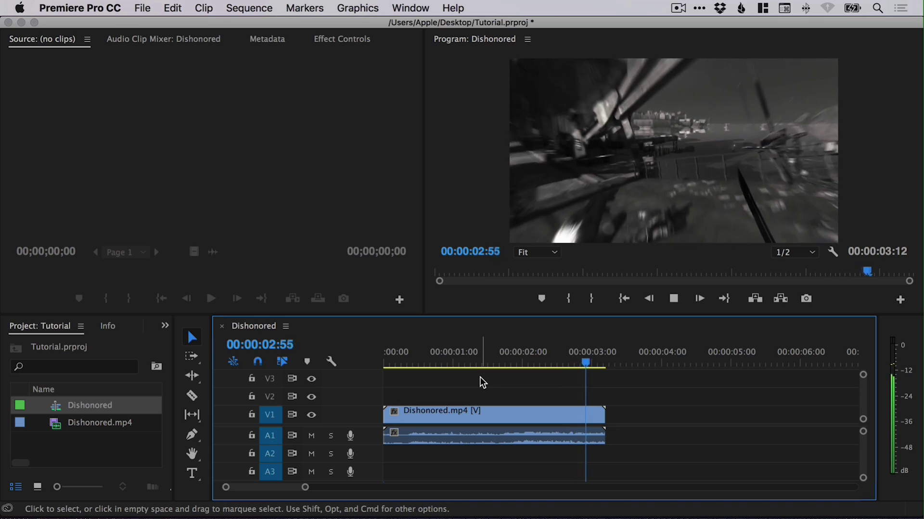
pyautogui.press('=')
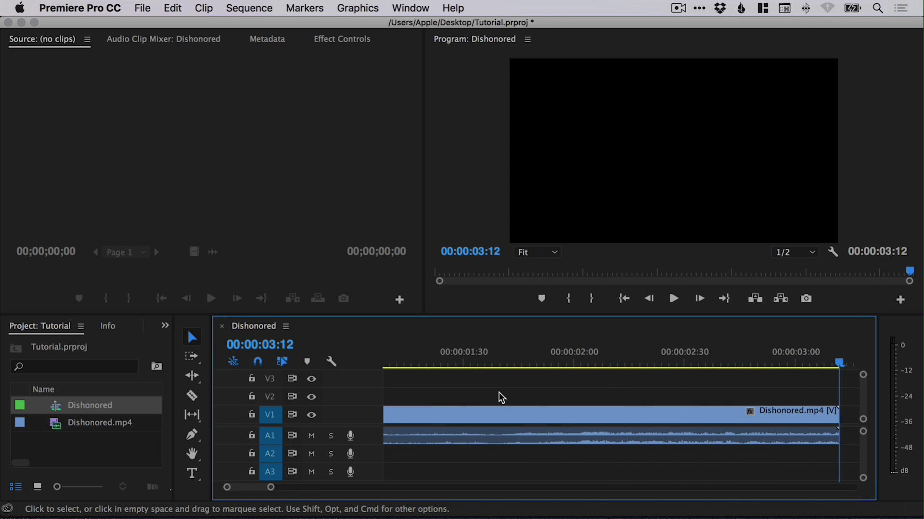
pyautogui.moveTo(447, 359); pyautogui.dragTo(613, 340)
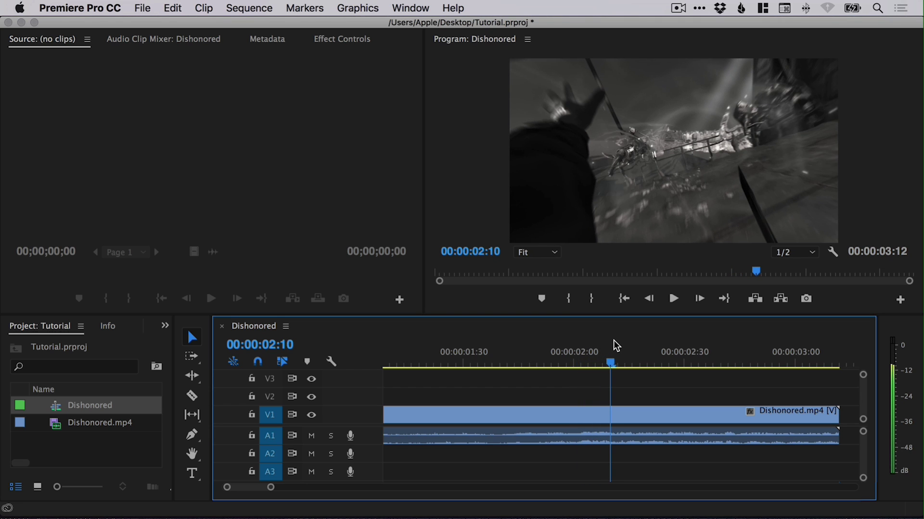
# Step: Razor the clip at 00:00:02:10 and 00:00:02:20, then return to the Selection tool
pyautogui.click(192, 397)
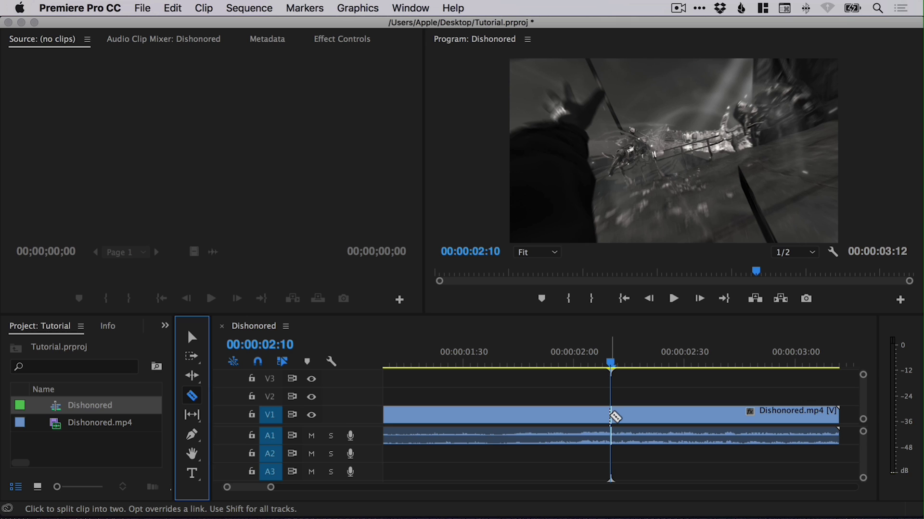
pyautogui.click(611, 415)
pyautogui.moveTo(611, 364); pyautogui.dragTo(649, 362)
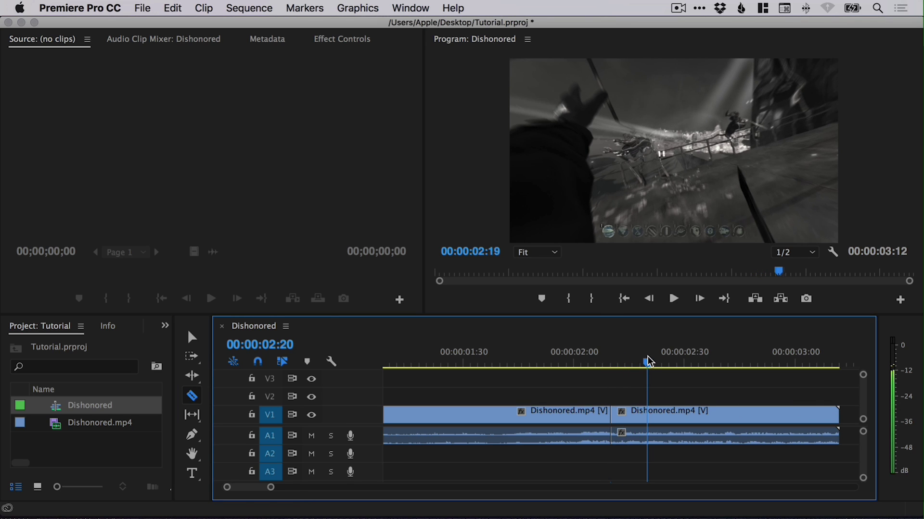
pyautogui.click(648, 413)
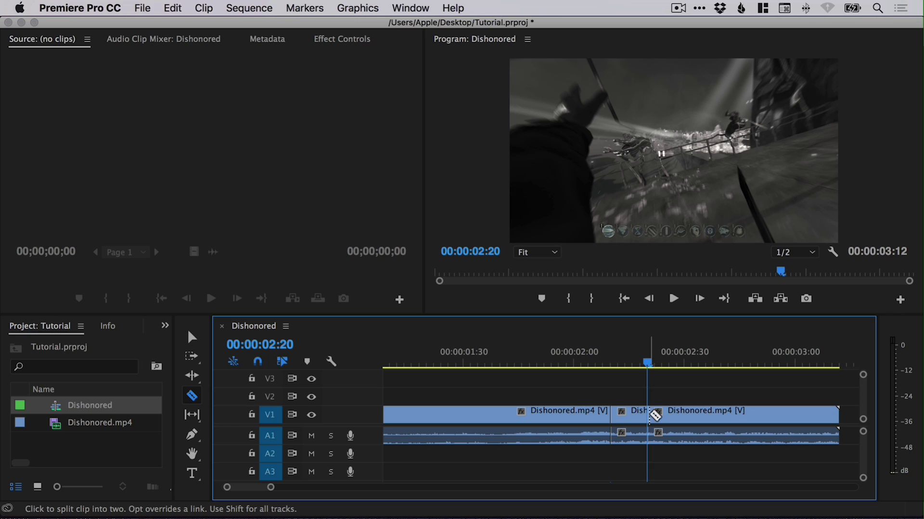
pyautogui.press('v')
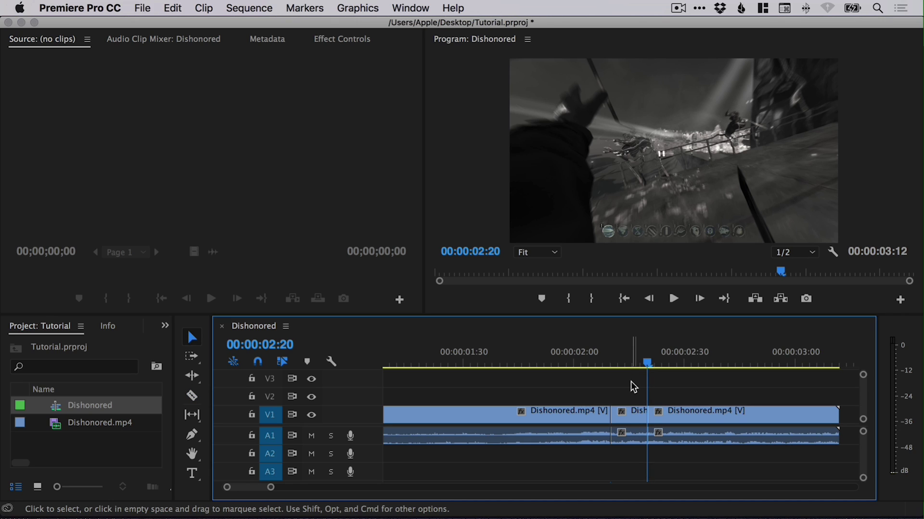
# Step: Set the middle clip to 10% speed with Ripple Edit, stretching the sequence to 00:00:04:42
pyautogui.rightClick(631, 418)
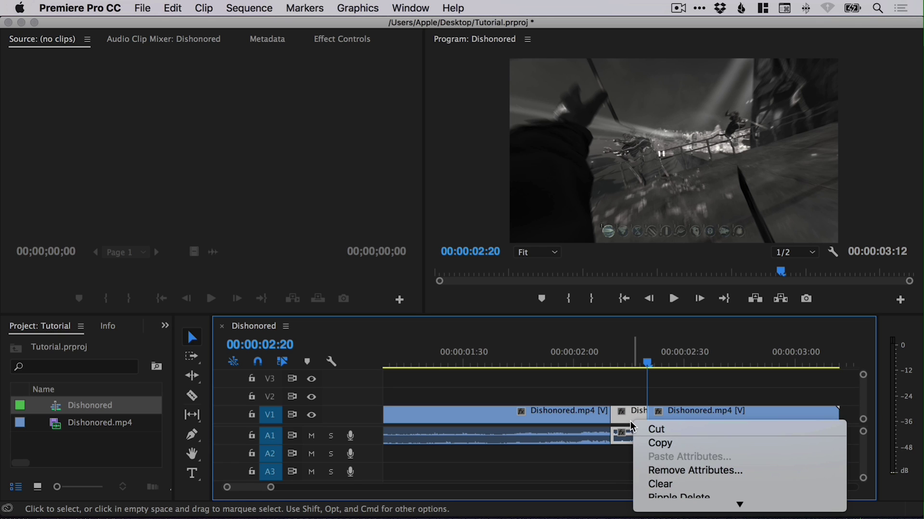
pyautogui.moveTo(685, 513)
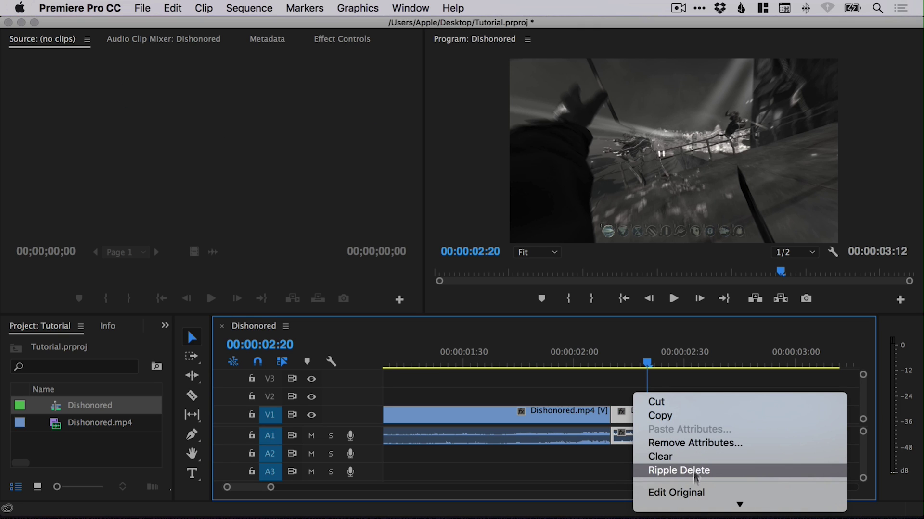
pyautogui.scroll(-10, 695, 474)
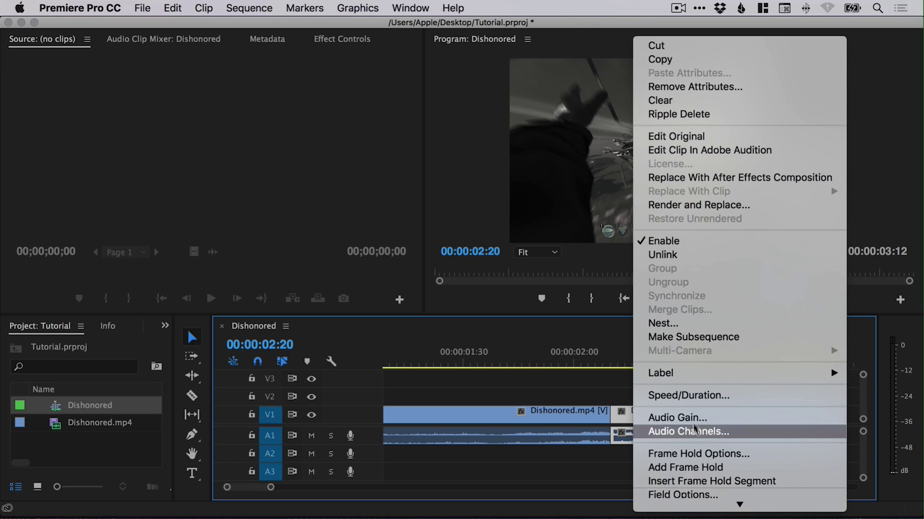
pyautogui.click(691, 396)
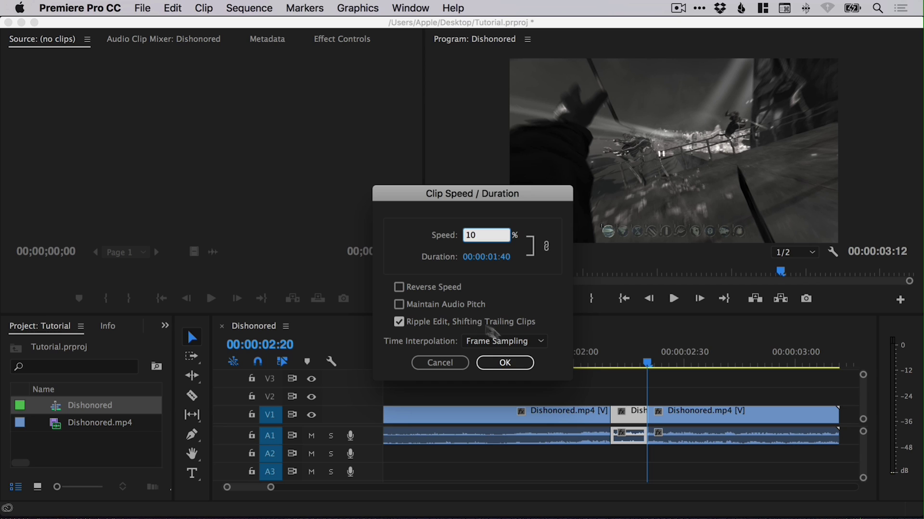
pyautogui.click(503, 362)
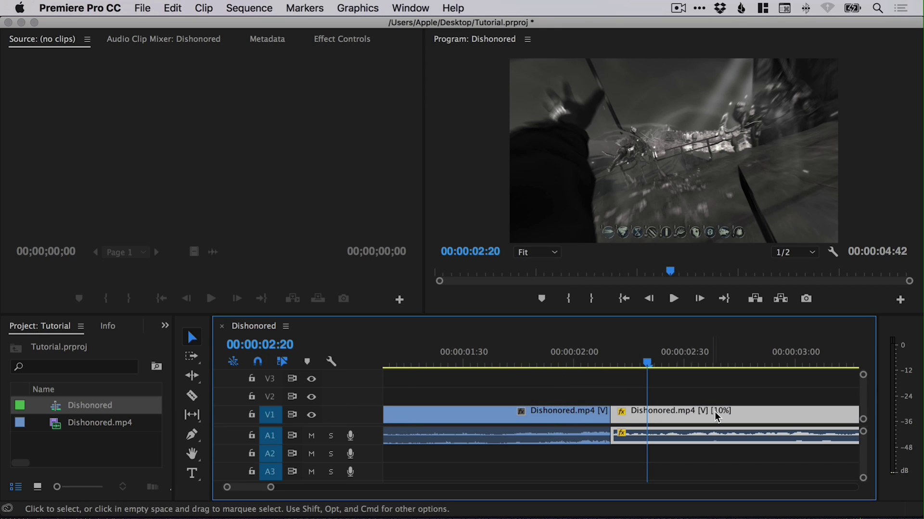
pyautogui.press('-')
pyautogui.press('-')
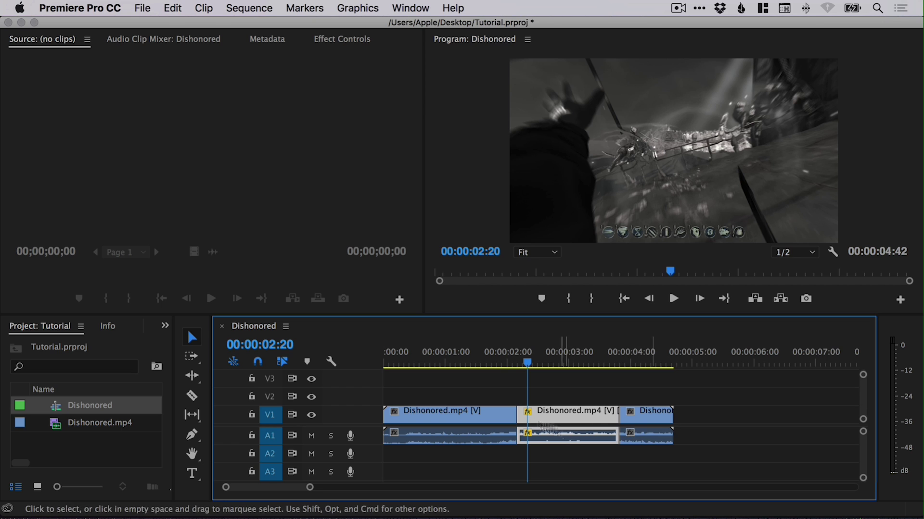
pyautogui.moveTo(394, 362); pyautogui.dragTo(374, 363)
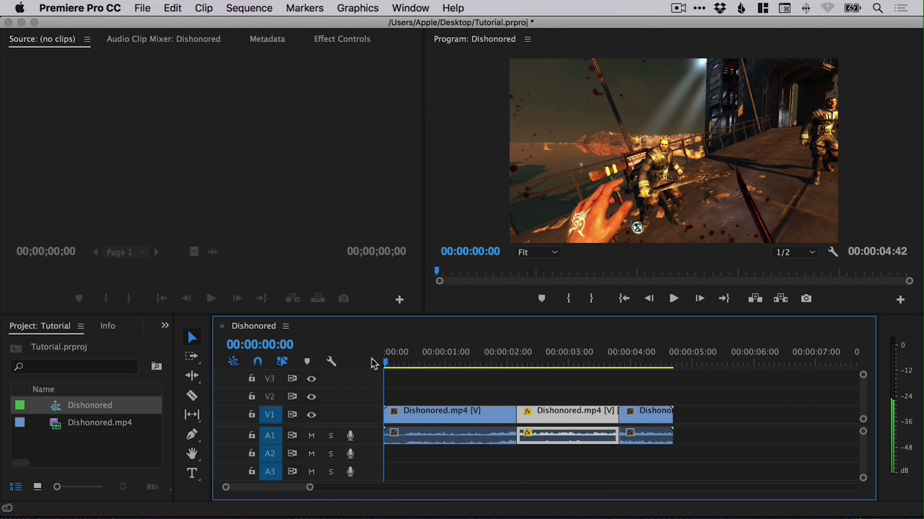
pyautogui.press('space')
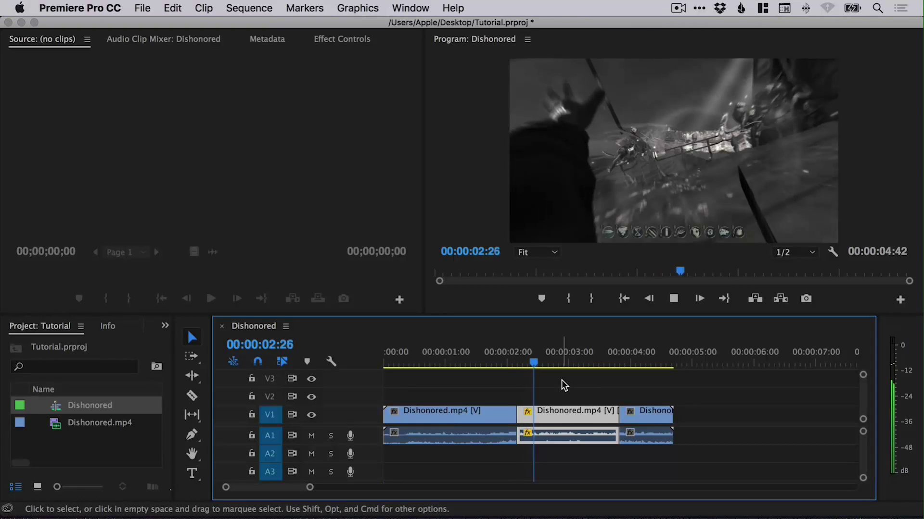
pyautogui.press('space')
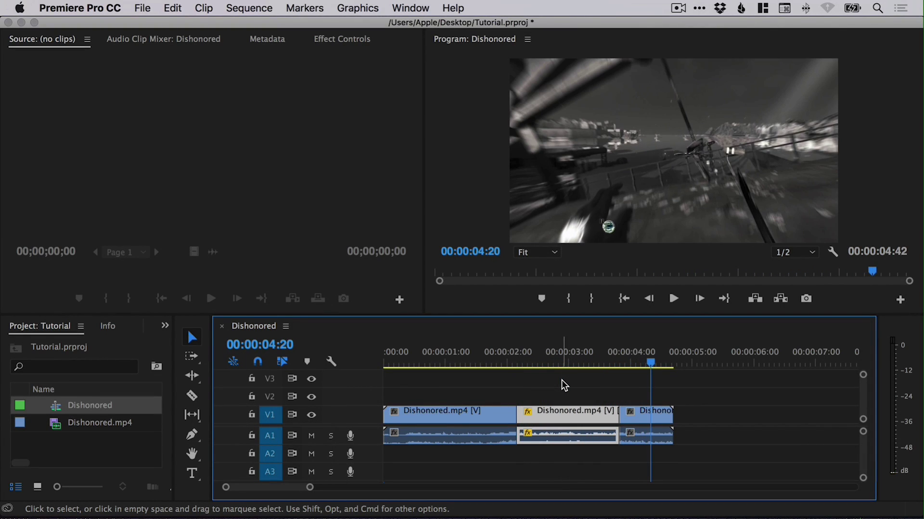
pyautogui.click(622, 299)
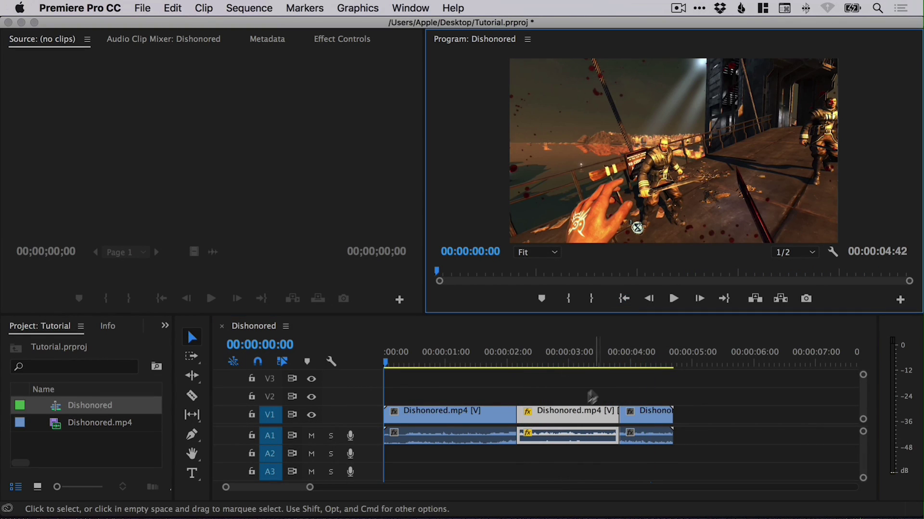
# Step: Set the slowed middle clip's Time Interpolation to Optical Flow
pyautogui.rightClick(560, 414)
pyautogui.scroll(-10, 633, 438)
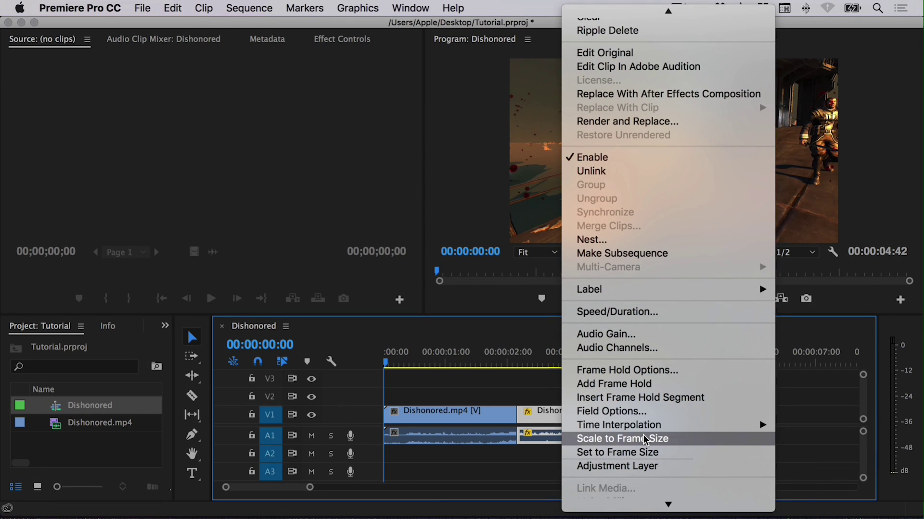
pyautogui.moveTo(646, 427)
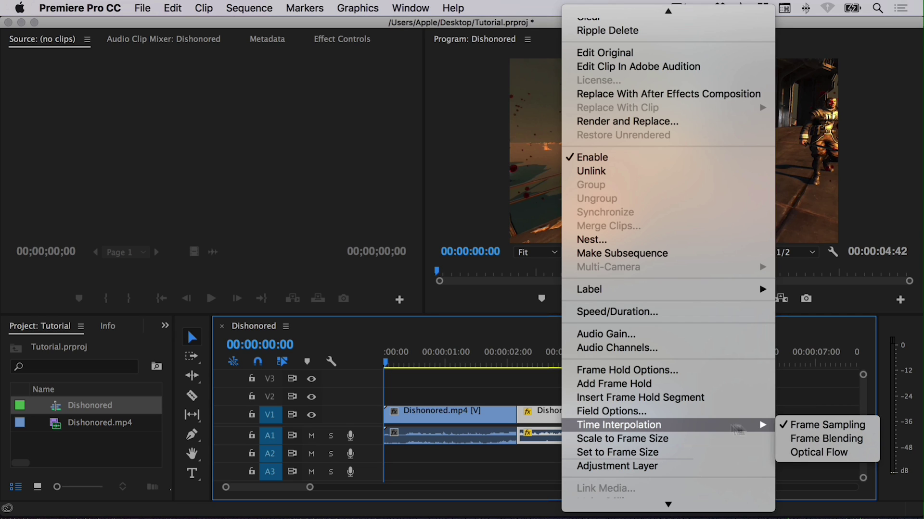
pyautogui.click(826, 452)
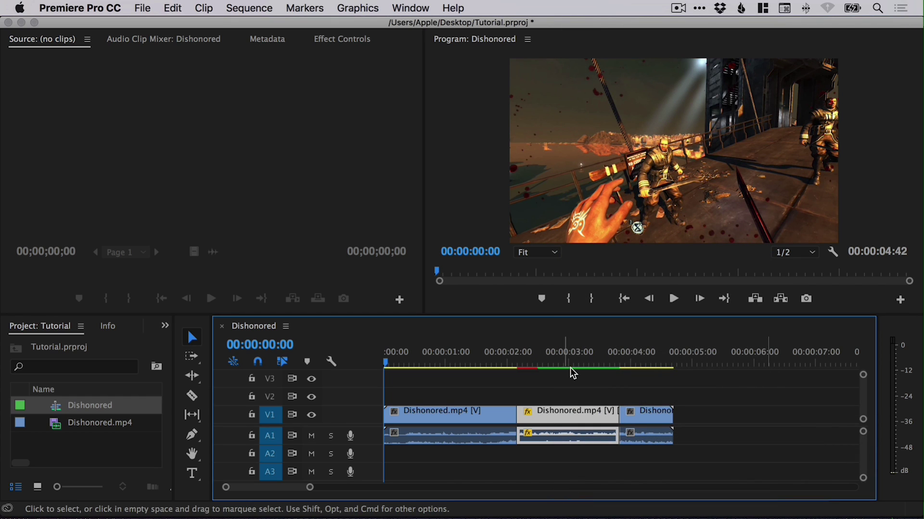
# Step: Preview the slowed clip by playing from just before it
pyautogui.click(508, 358)
pyautogui.press('space')
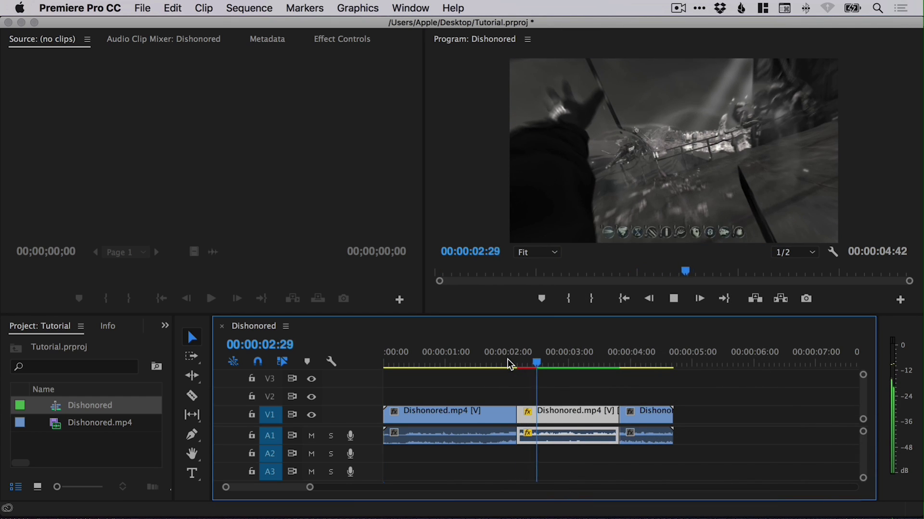
pyautogui.press('space')
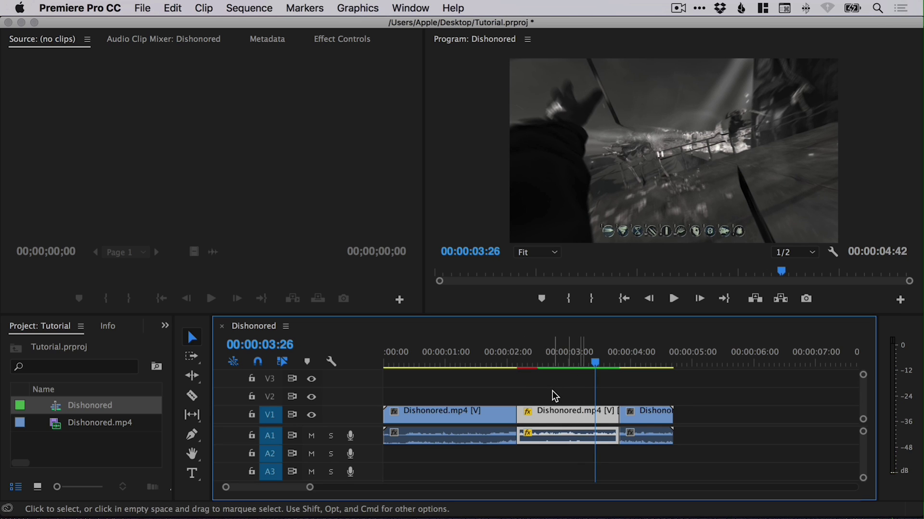
pyautogui.scroll(2, 552, 391)
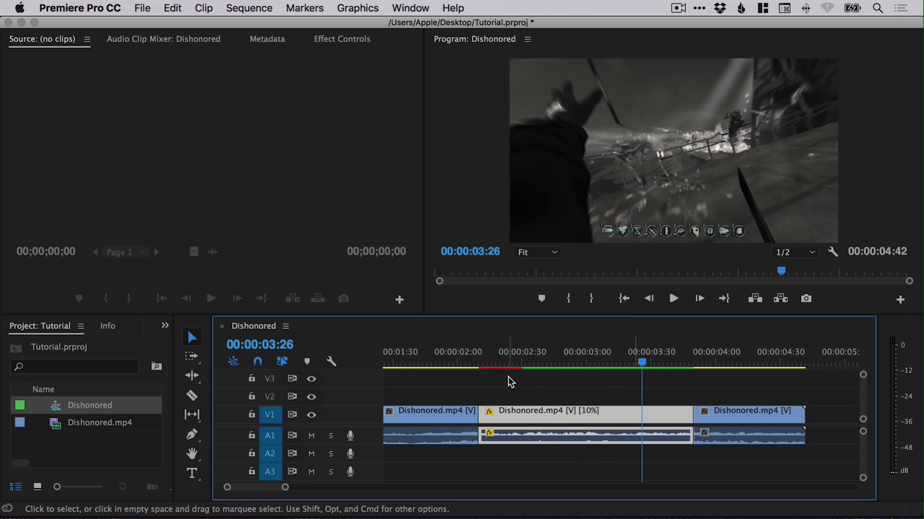
# Step: Render Effects In to Out for the slowed clip and return the playhead to the start
pyautogui.click(249, 8)
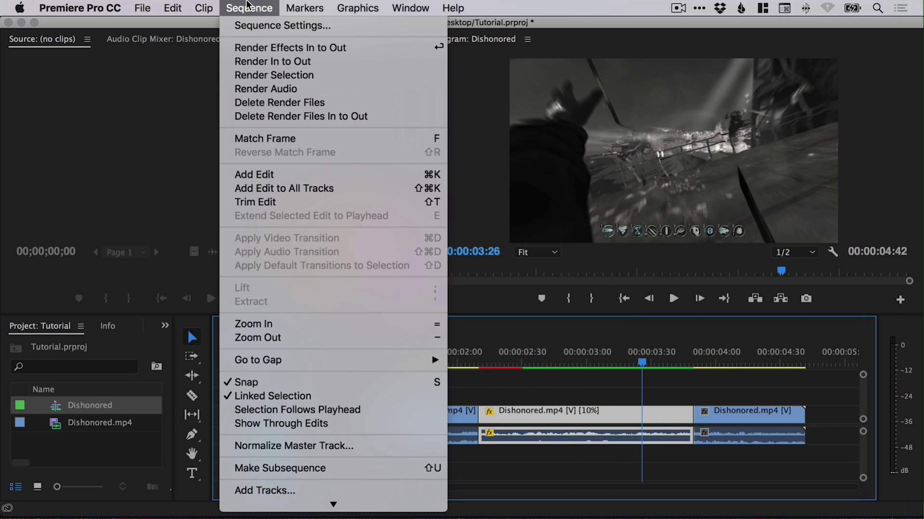
pyautogui.click(330, 51)
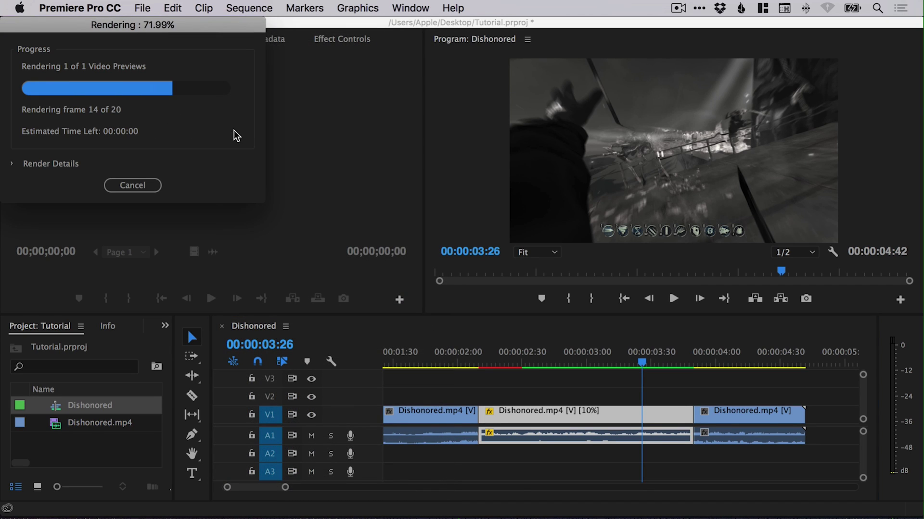
pyautogui.click(674, 299)
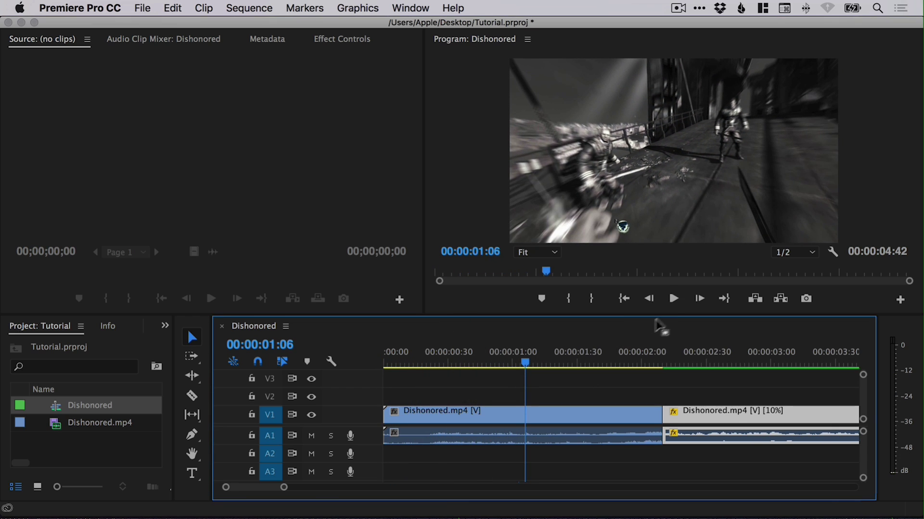
pyautogui.click(624, 298)
pyautogui.scroll(-3, 528, 392)
pyautogui.scroll(-1, 527, 391)
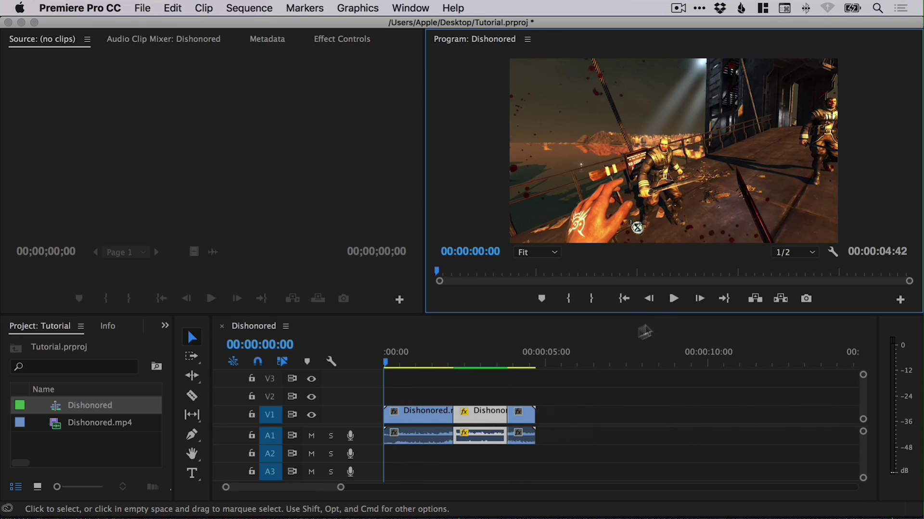
pyautogui.click(672, 300)
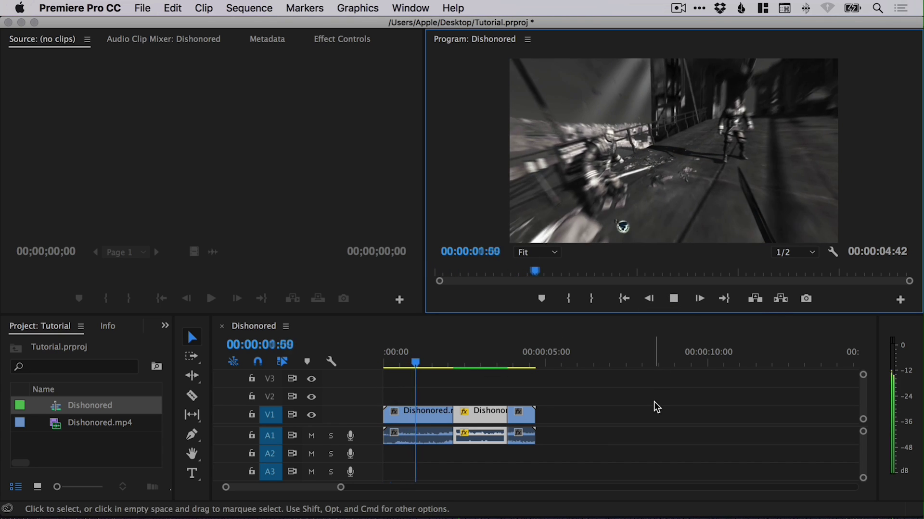